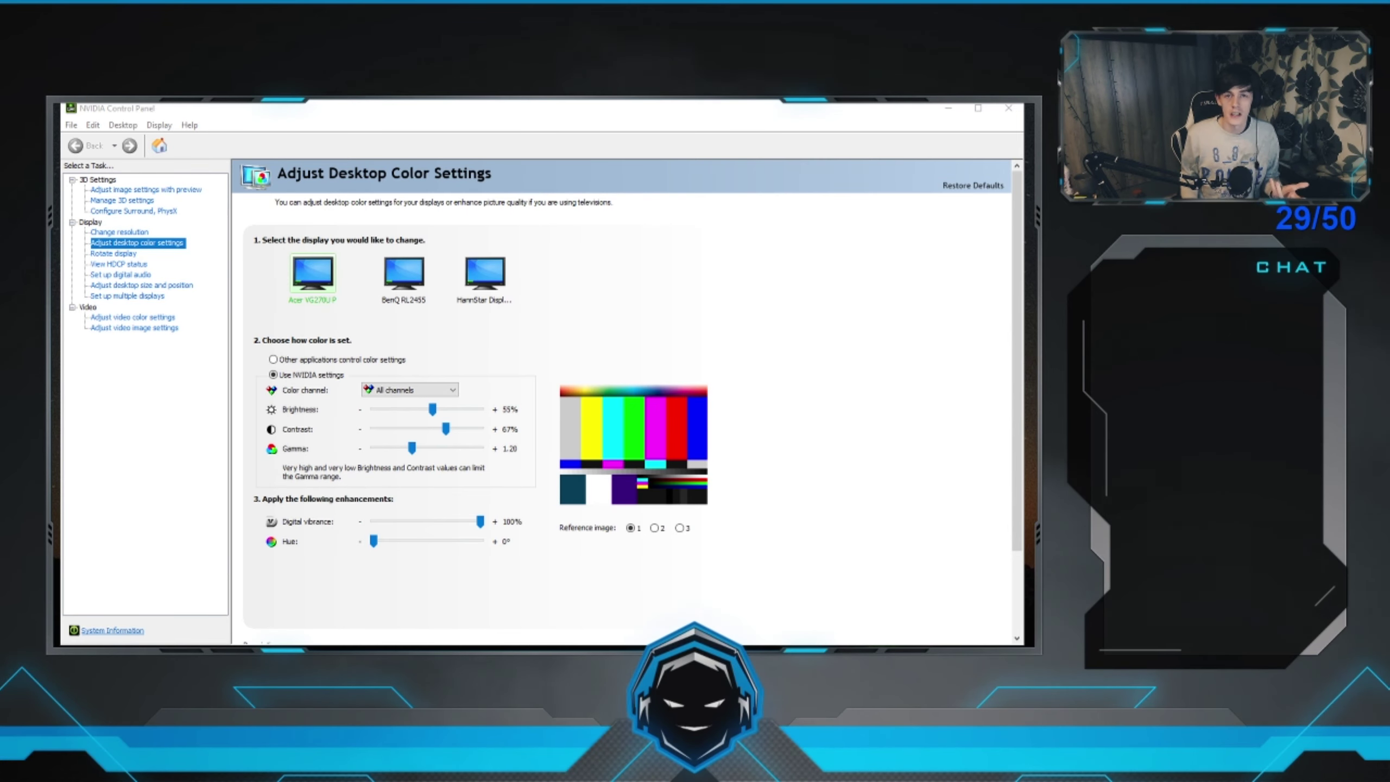
# Step: Select Manage 3D settings in the left task tree to show the global 3D settings list
pyautogui.click(92, 245)
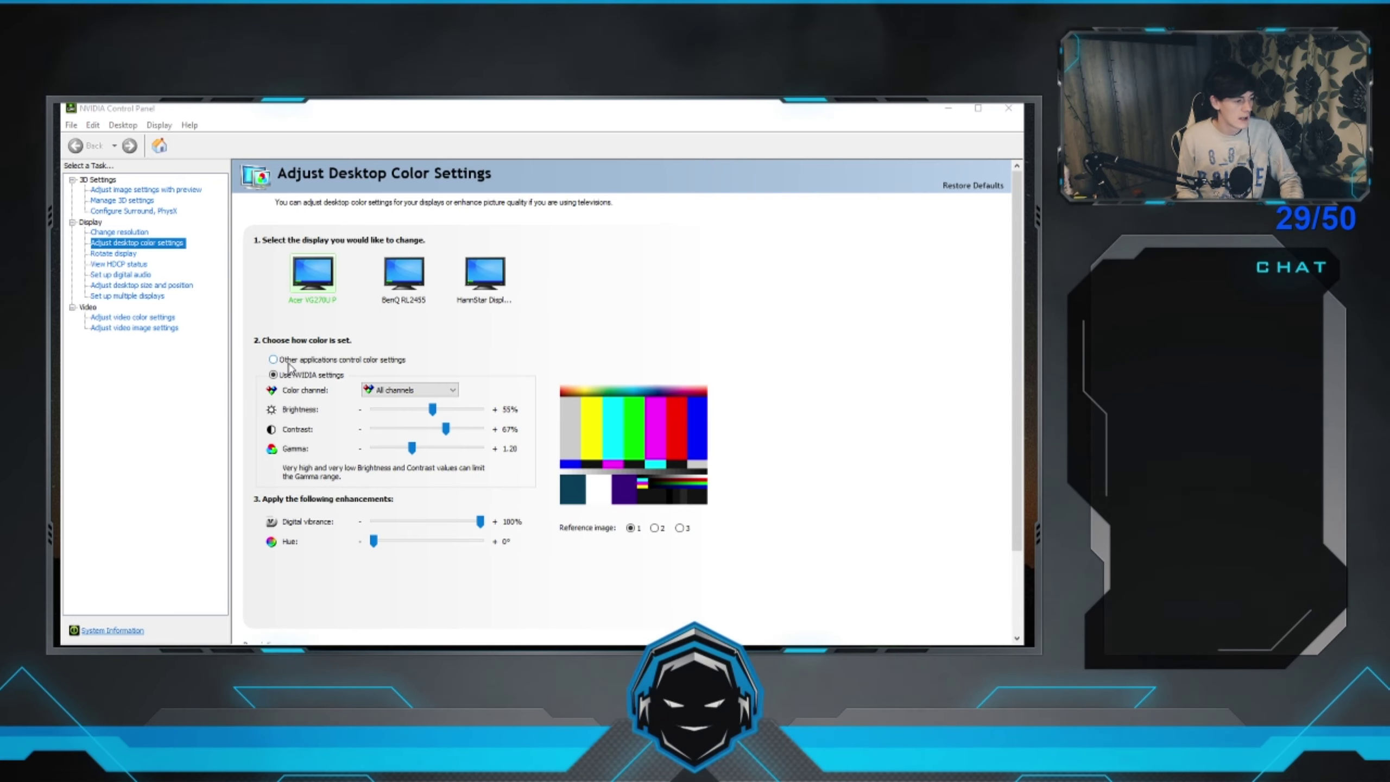
pyautogui.press('Up')
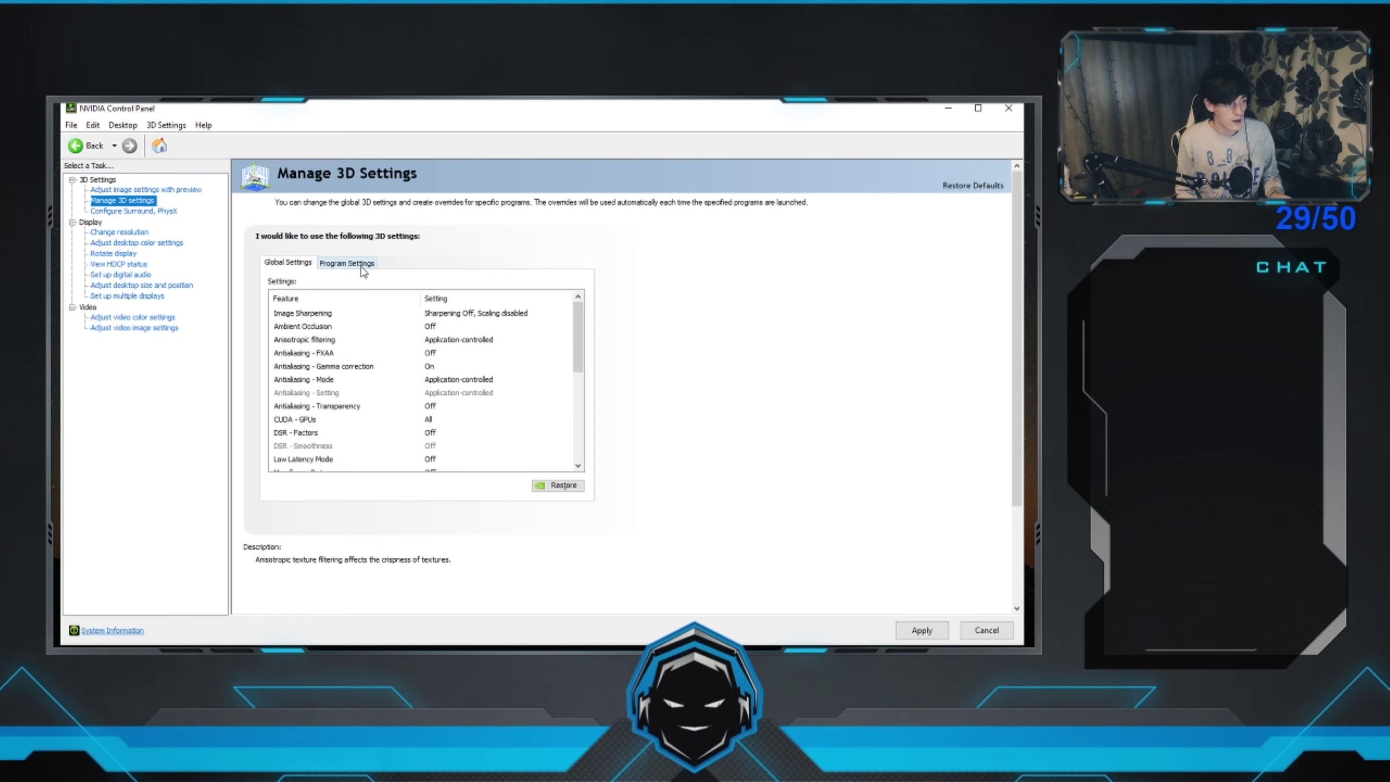
# Step: On the Program Settings tab, start adding a program and pick EscapeFromTarkov.exe from recent programs
pyautogui.click(361, 265)
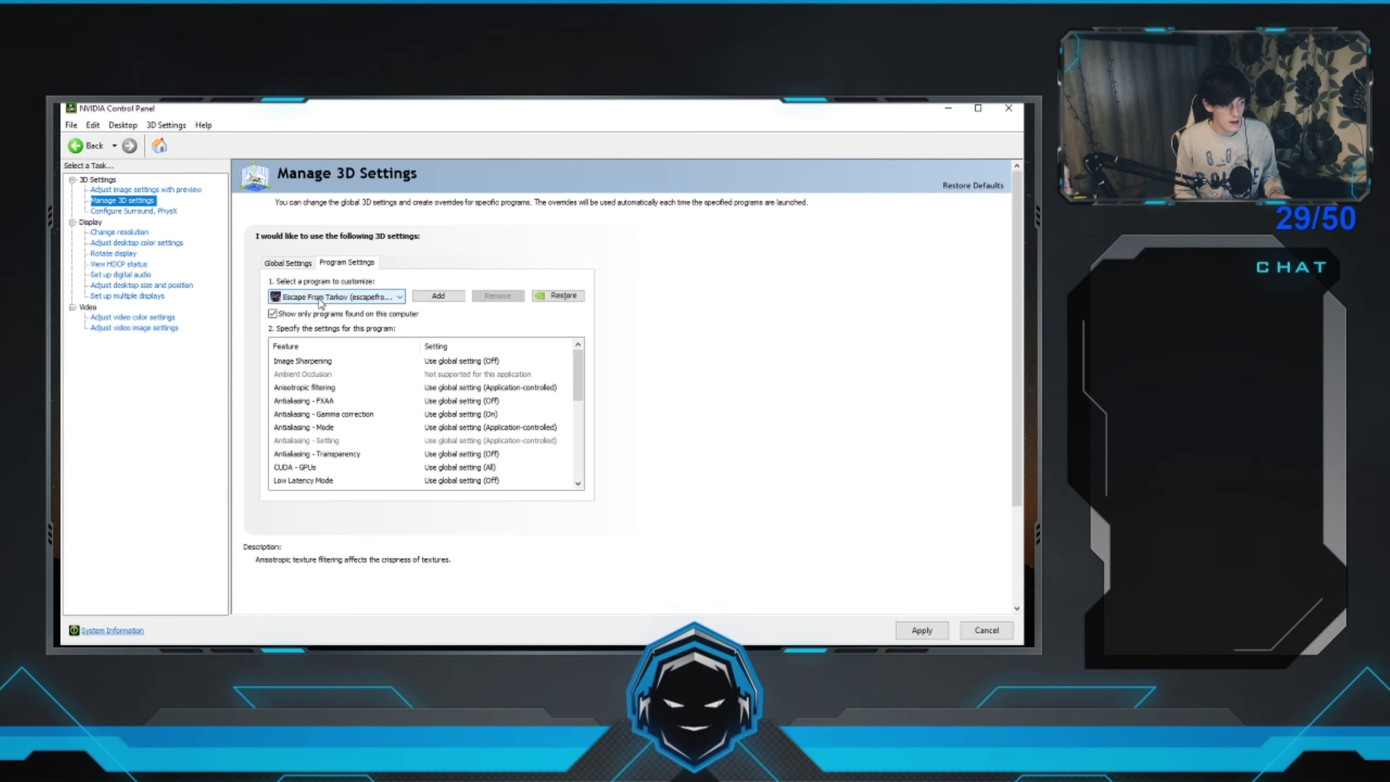
pyautogui.click(378, 296)
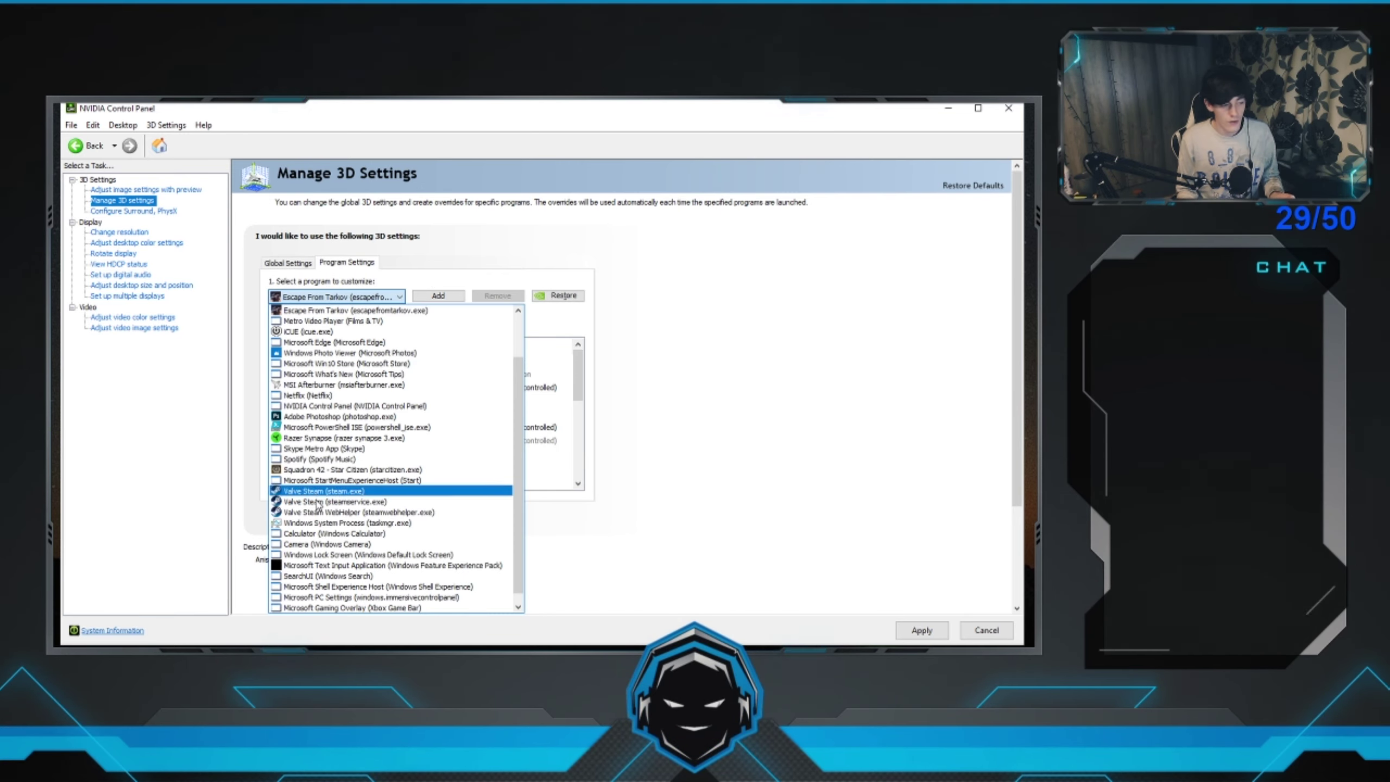
pyautogui.click(437, 297)
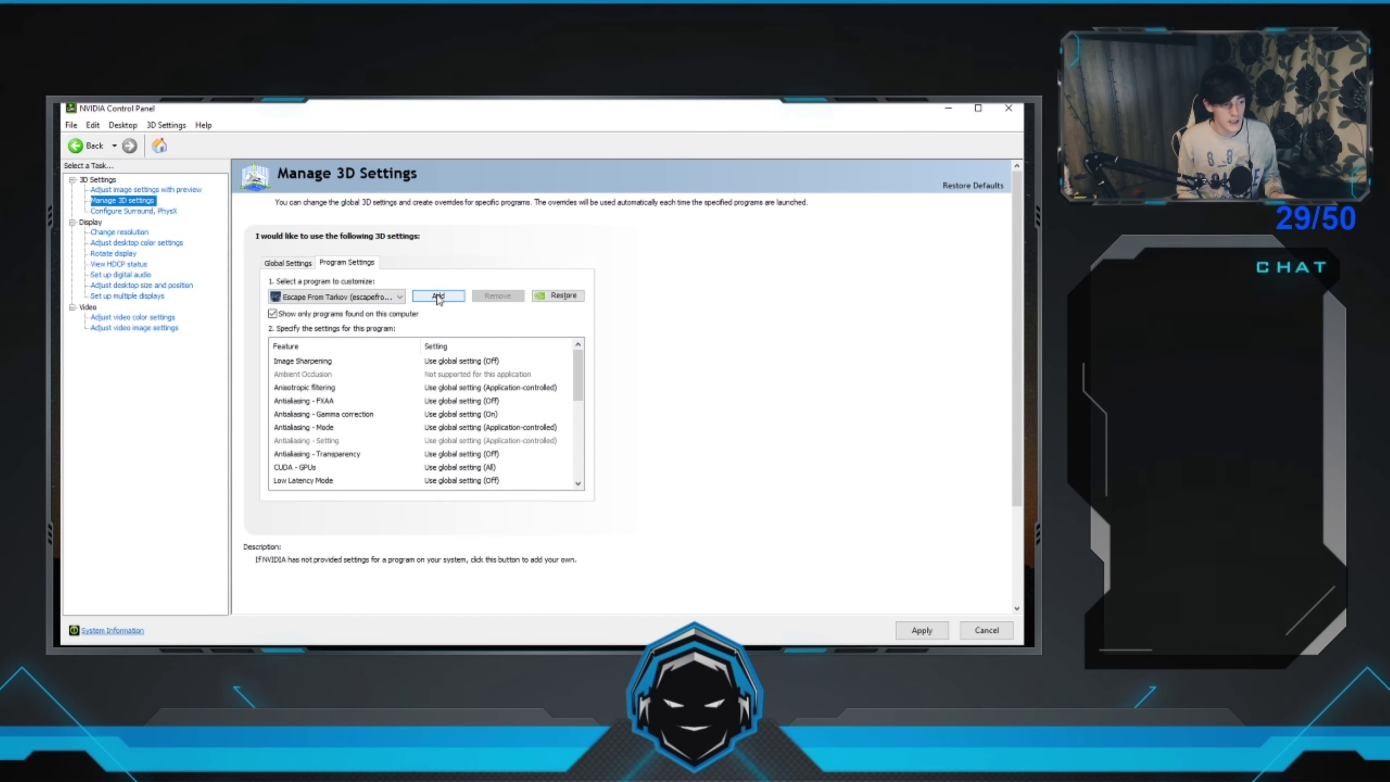
pyautogui.click(438, 297)
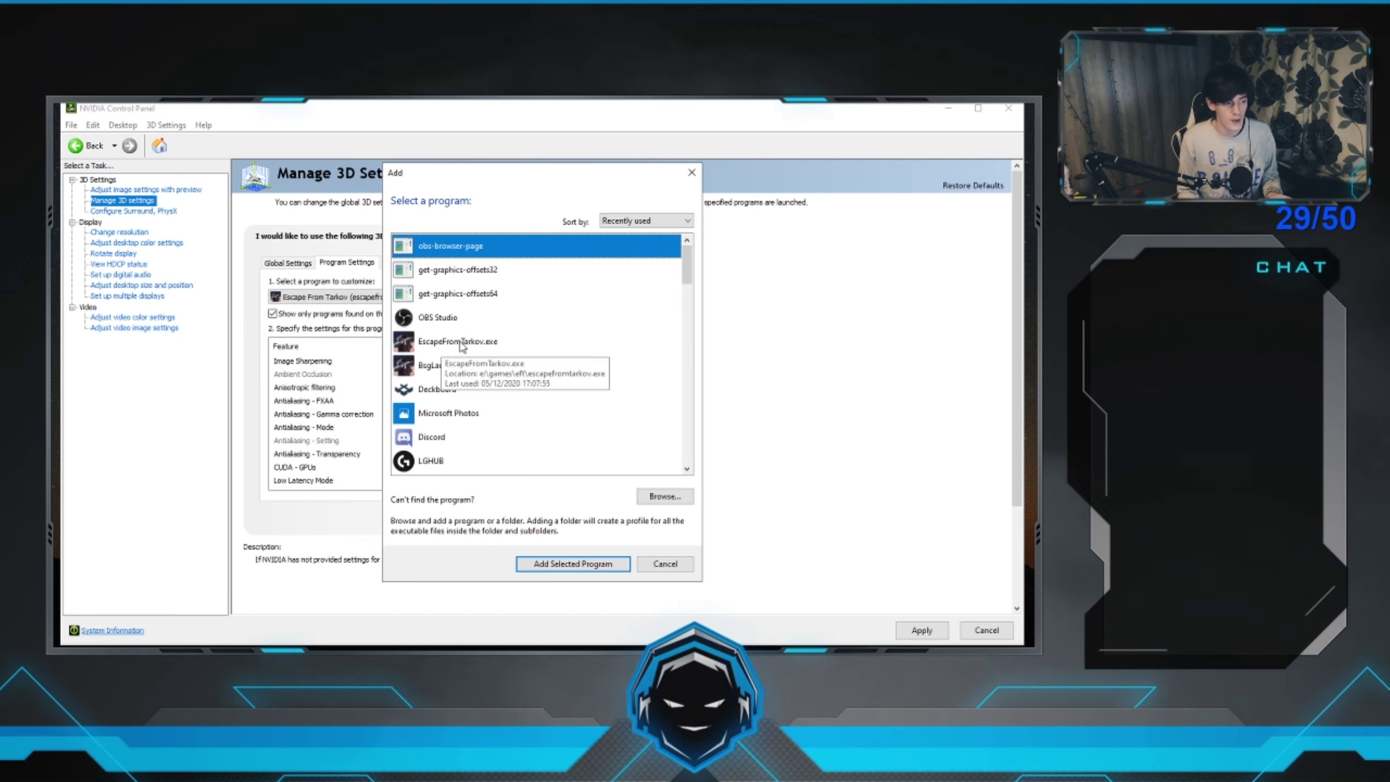
pyautogui.click(548, 347)
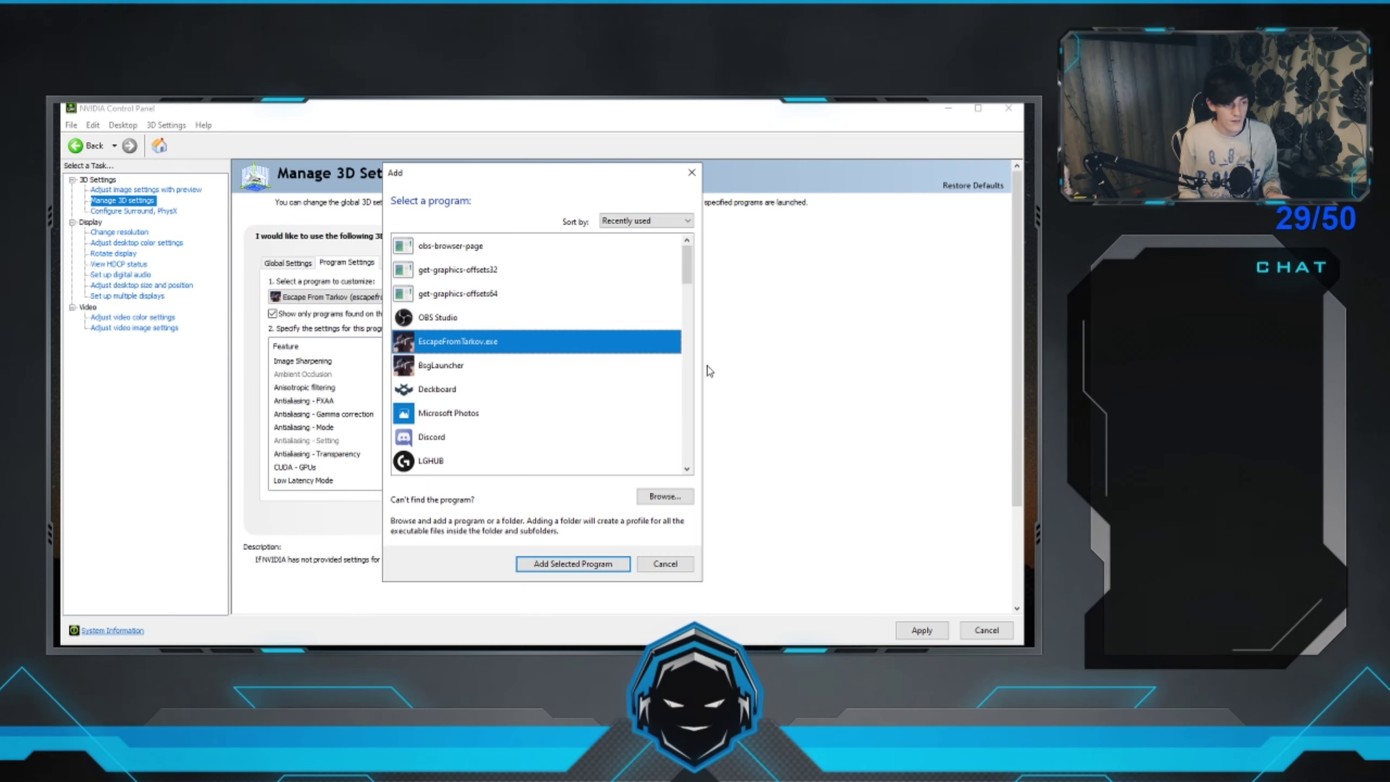
# Step: Browse to E:\games\EFT and add EscapeFromTarkov_BE as the customised program
pyautogui.click(664, 496)
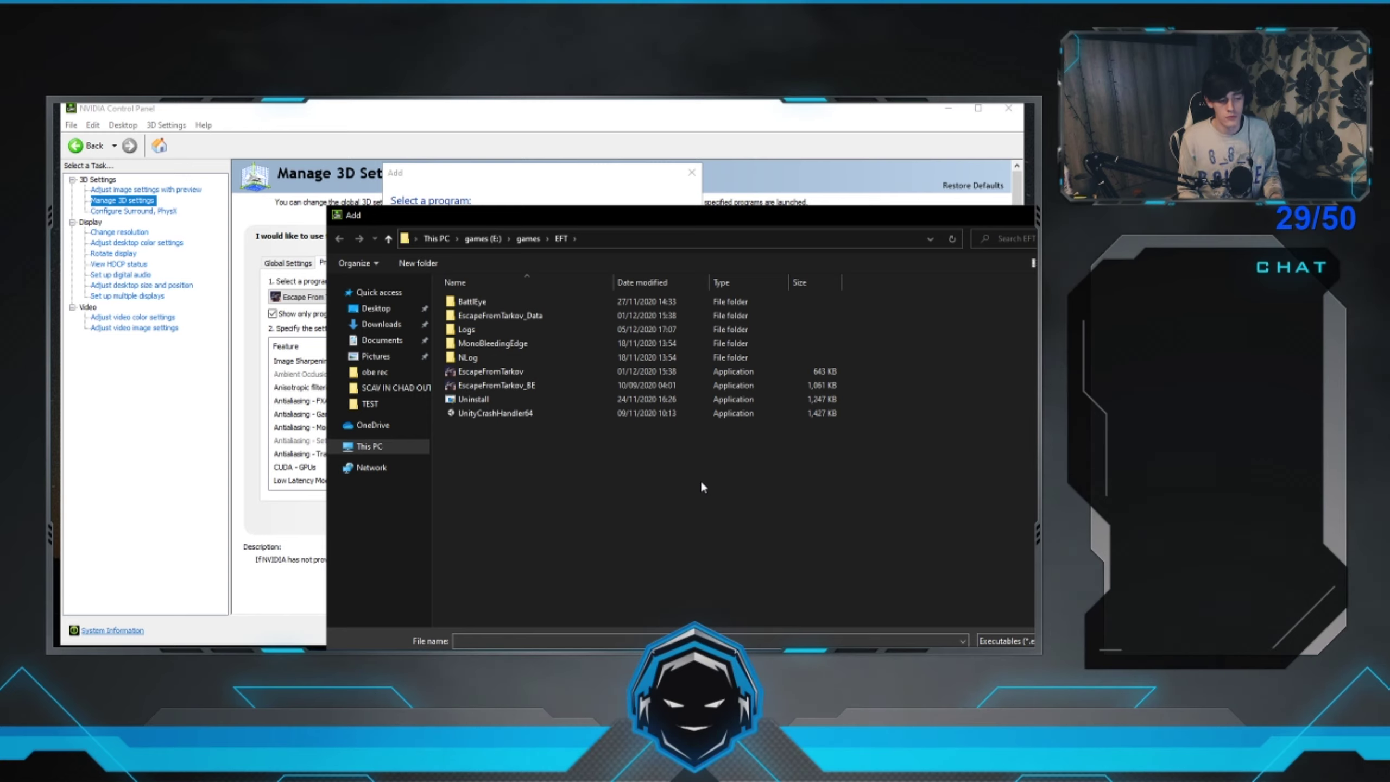
pyautogui.click(466, 375)
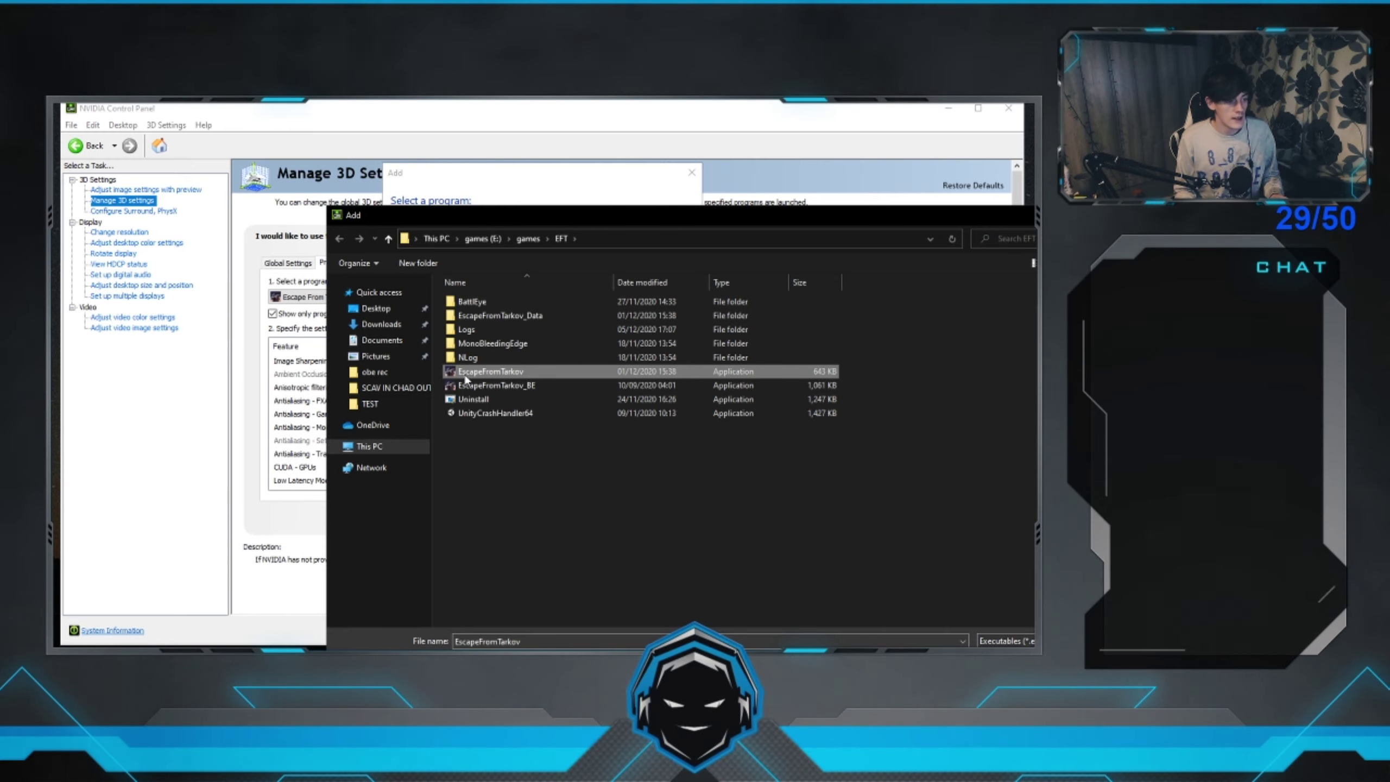
pyautogui.click(525, 386)
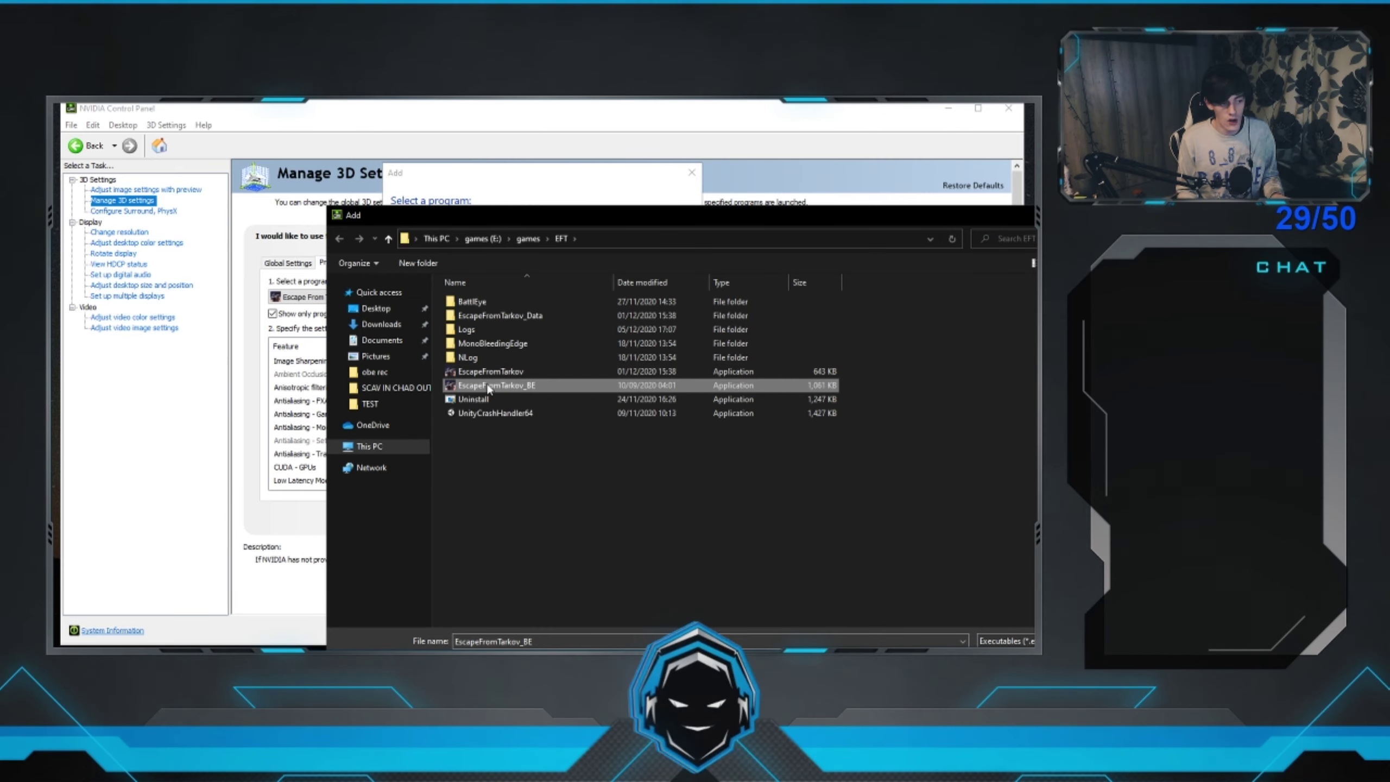
pyautogui.doubleClick(578, 371)
pyautogui.moveTo(578, 372); pyautogui.dragTo(578, 419)
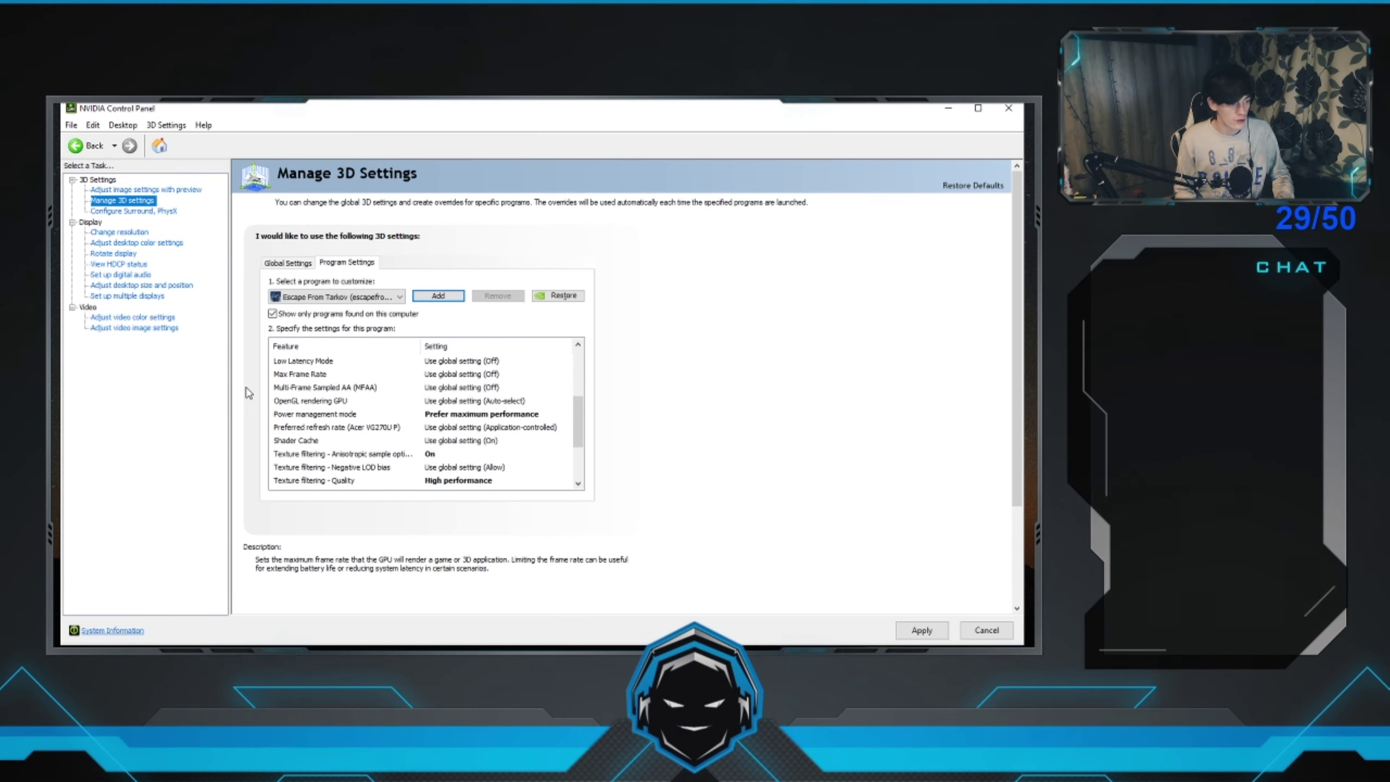
pyautogui.click(327, 415)
pyautogui.click(462, 415)
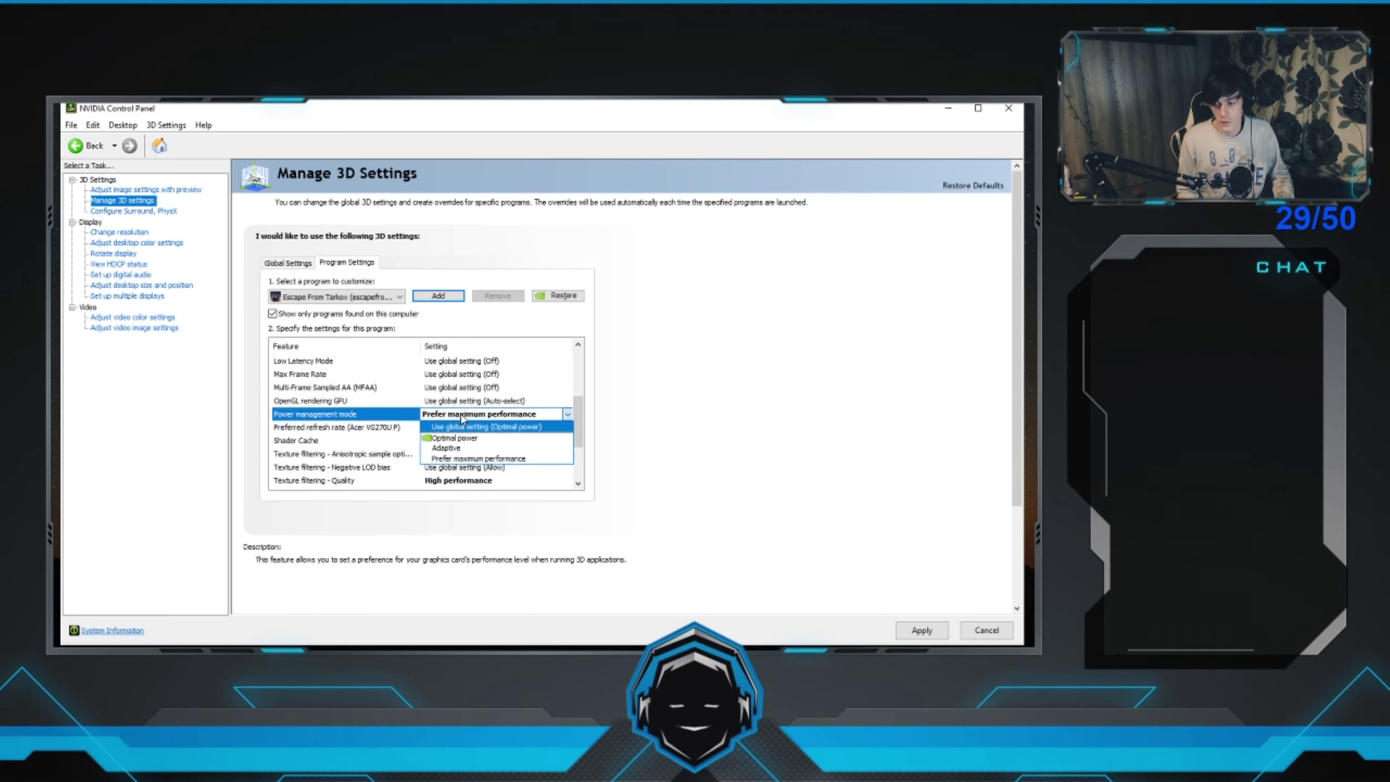
pyautogui.click(477, 458)
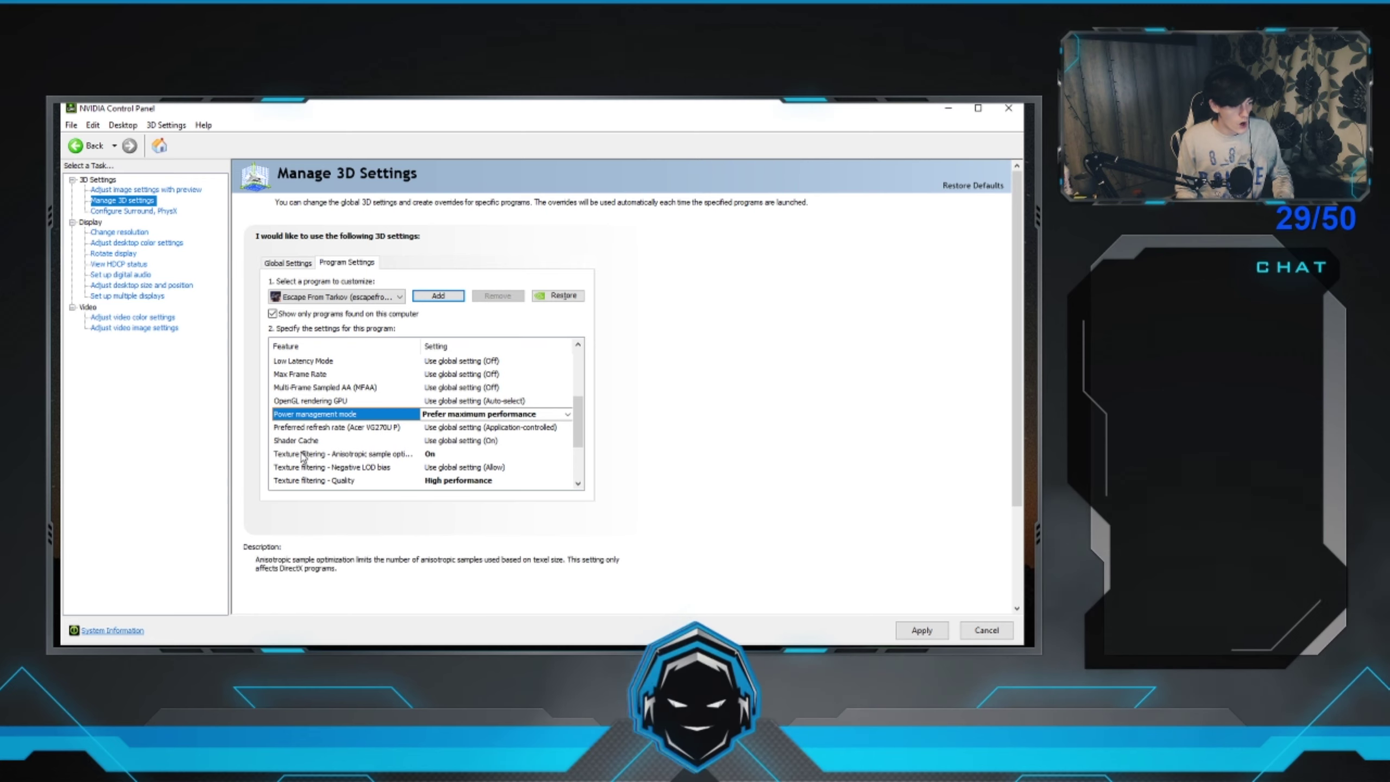
pyautogui.click(355, 456)
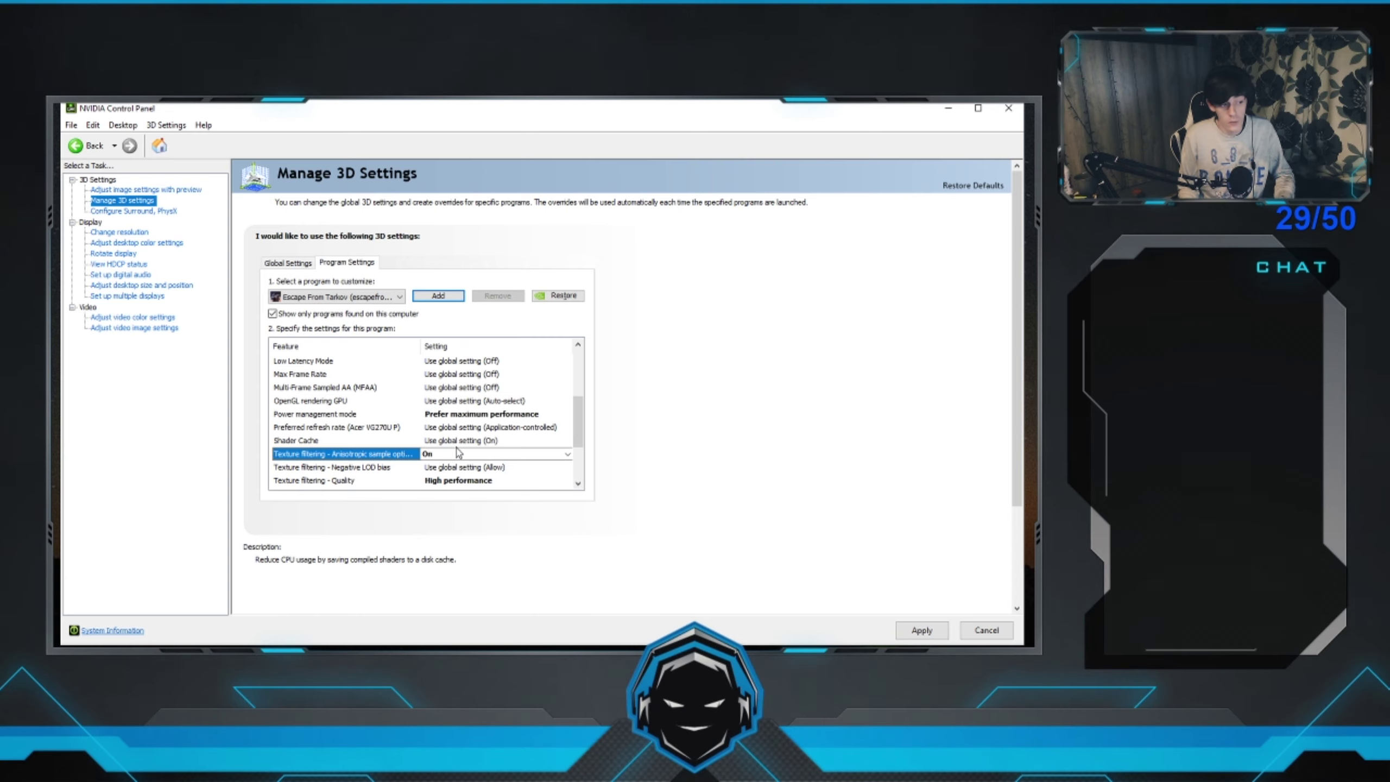
pyautogui.scroll(-2, 361, 431)
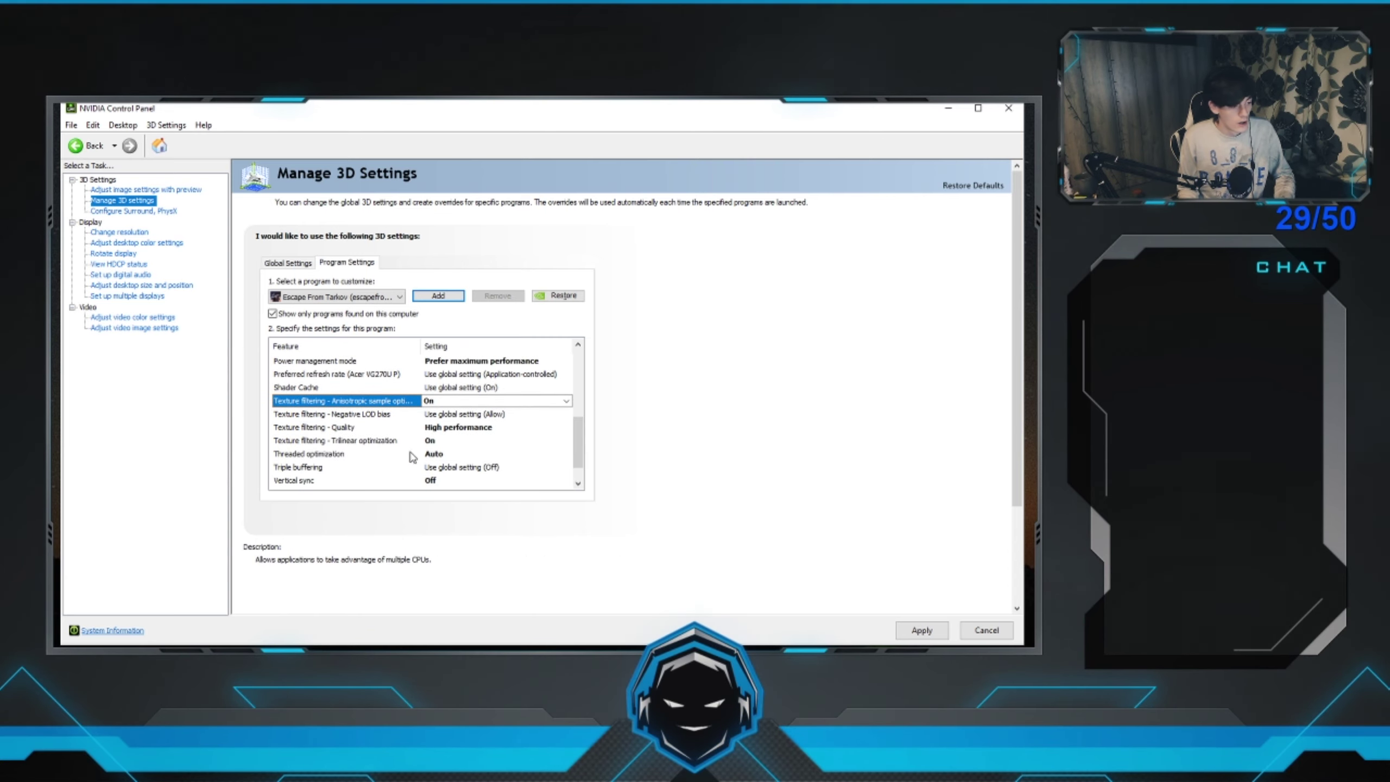
pyautogui.click(340, 432)
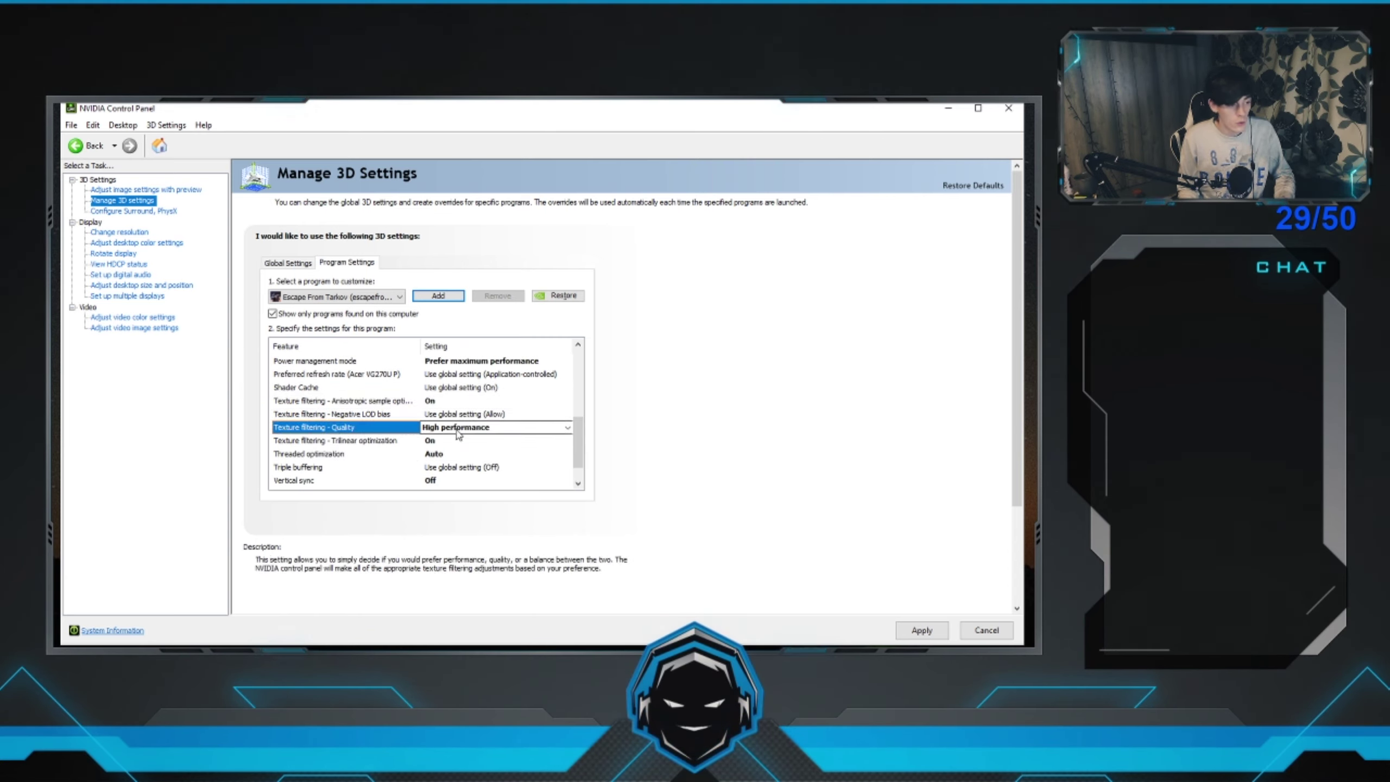
pyautogui.click(351, 441)
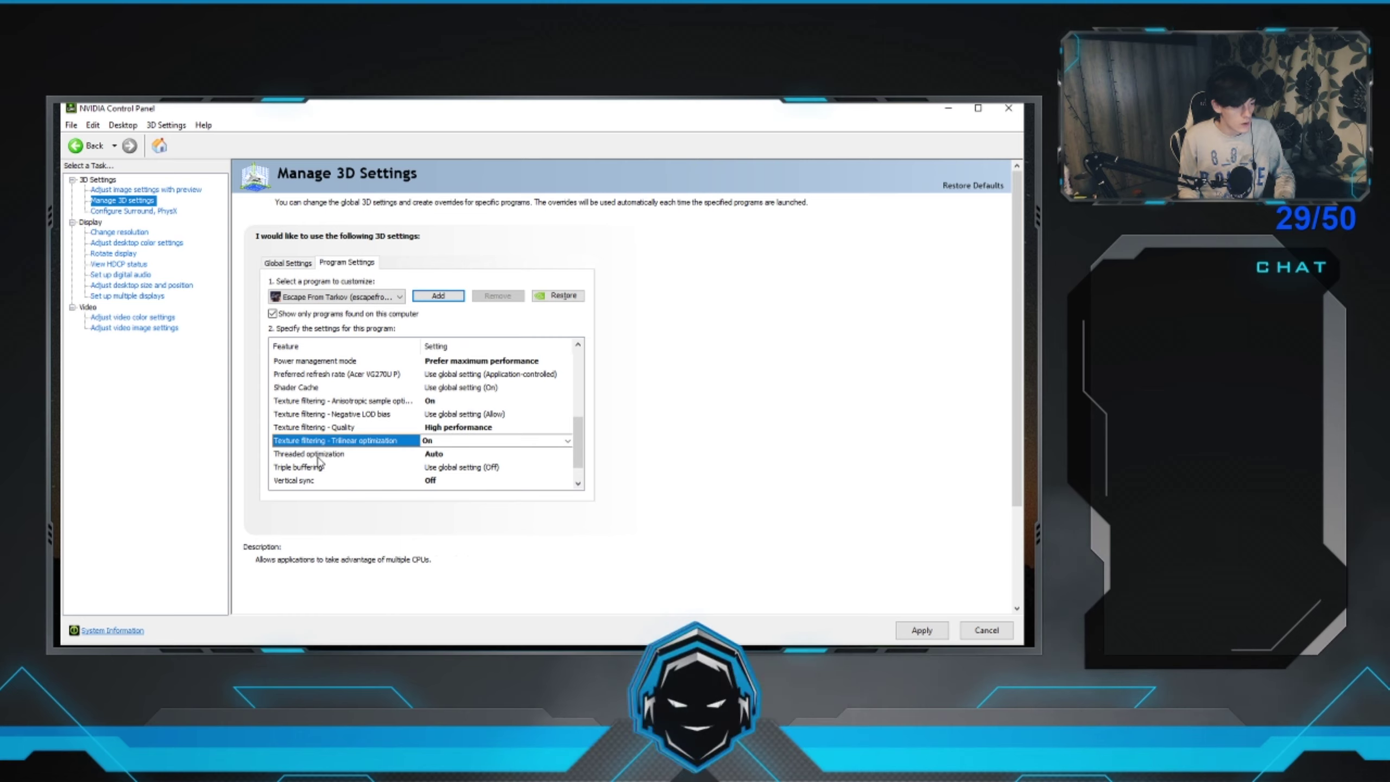
pyautogui.click(355, 454)
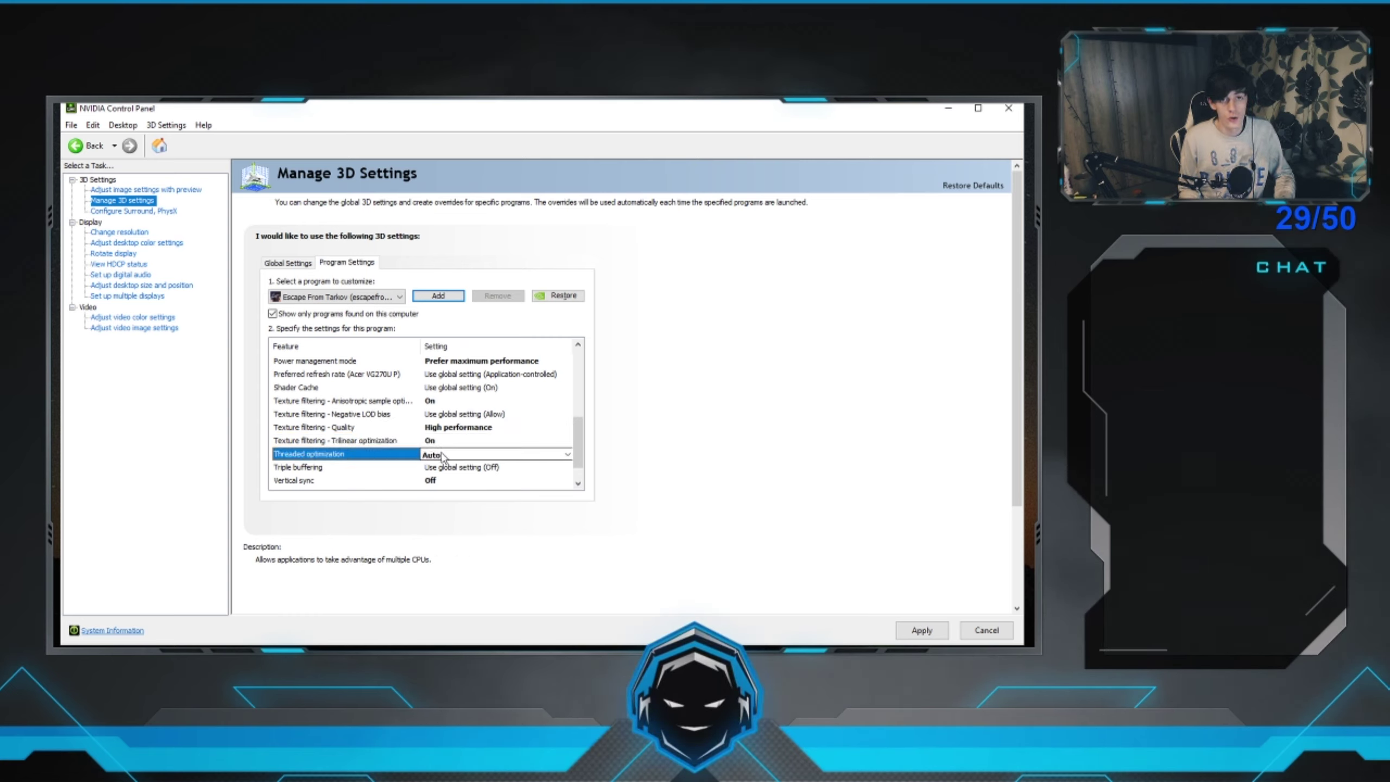
pyautogui.click(324, 481)
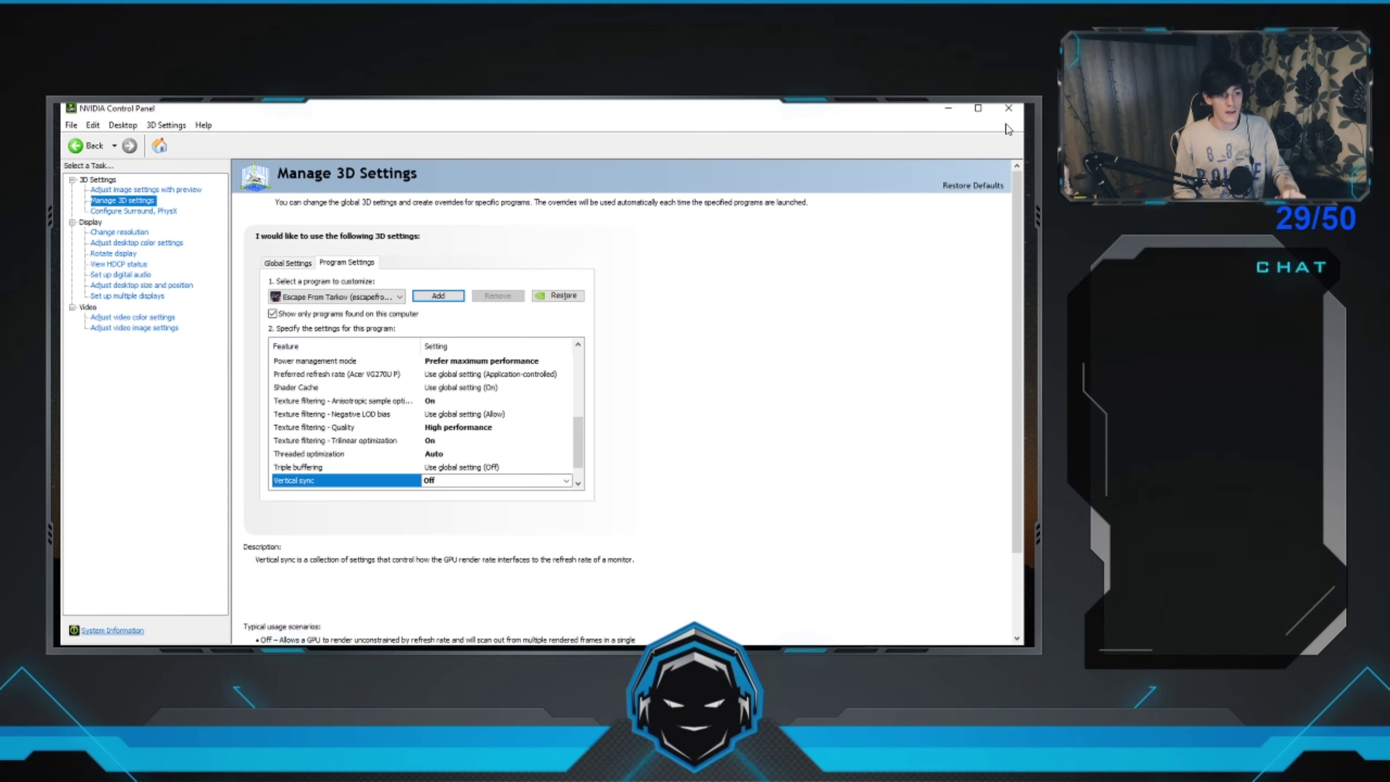
# Step: Switch to File Explorer, open the E:\games\EFT folder and select EscapeFromTarkov
pyautogui.press('super+d')
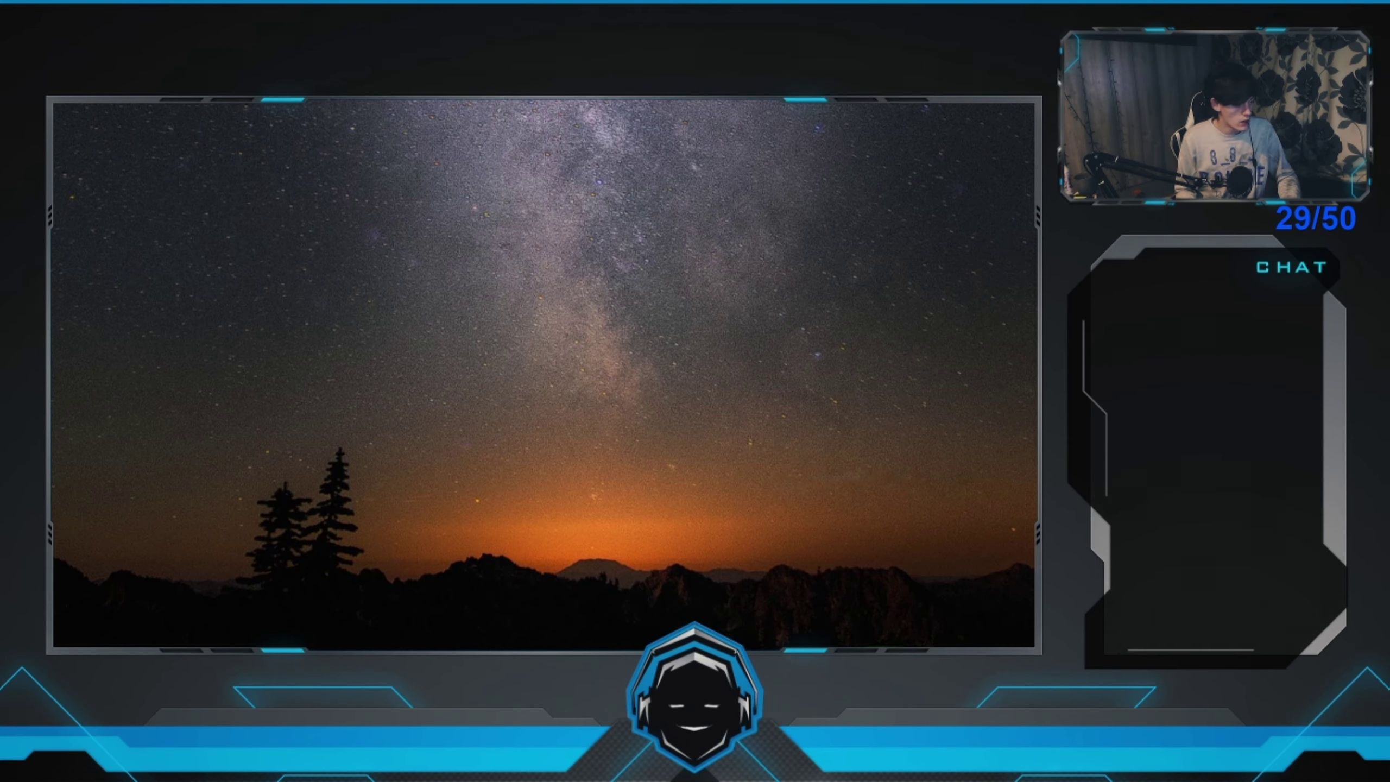
pyautogui.hotkey('alt', 'Tab')
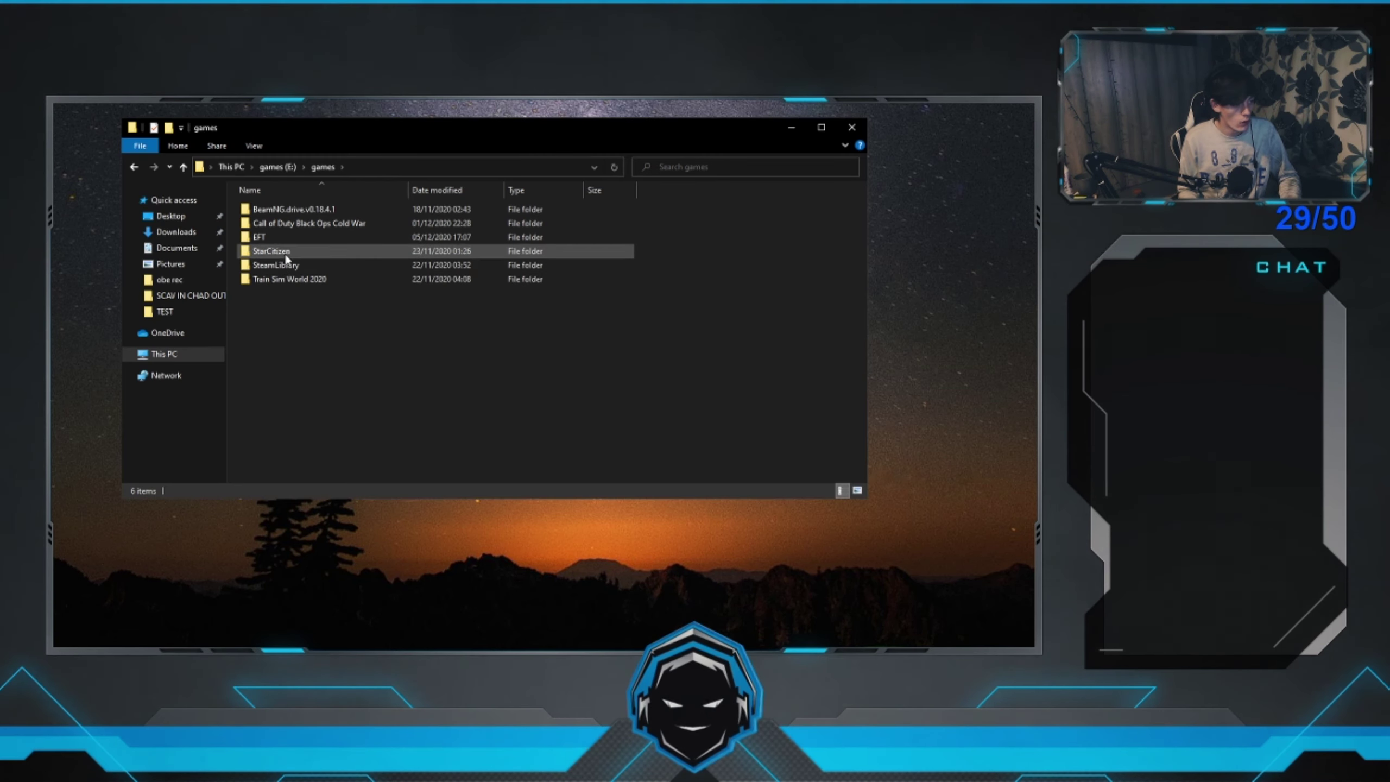
pyautogui.doubleClick(278, 236)
pyautogui.click(317, 294)
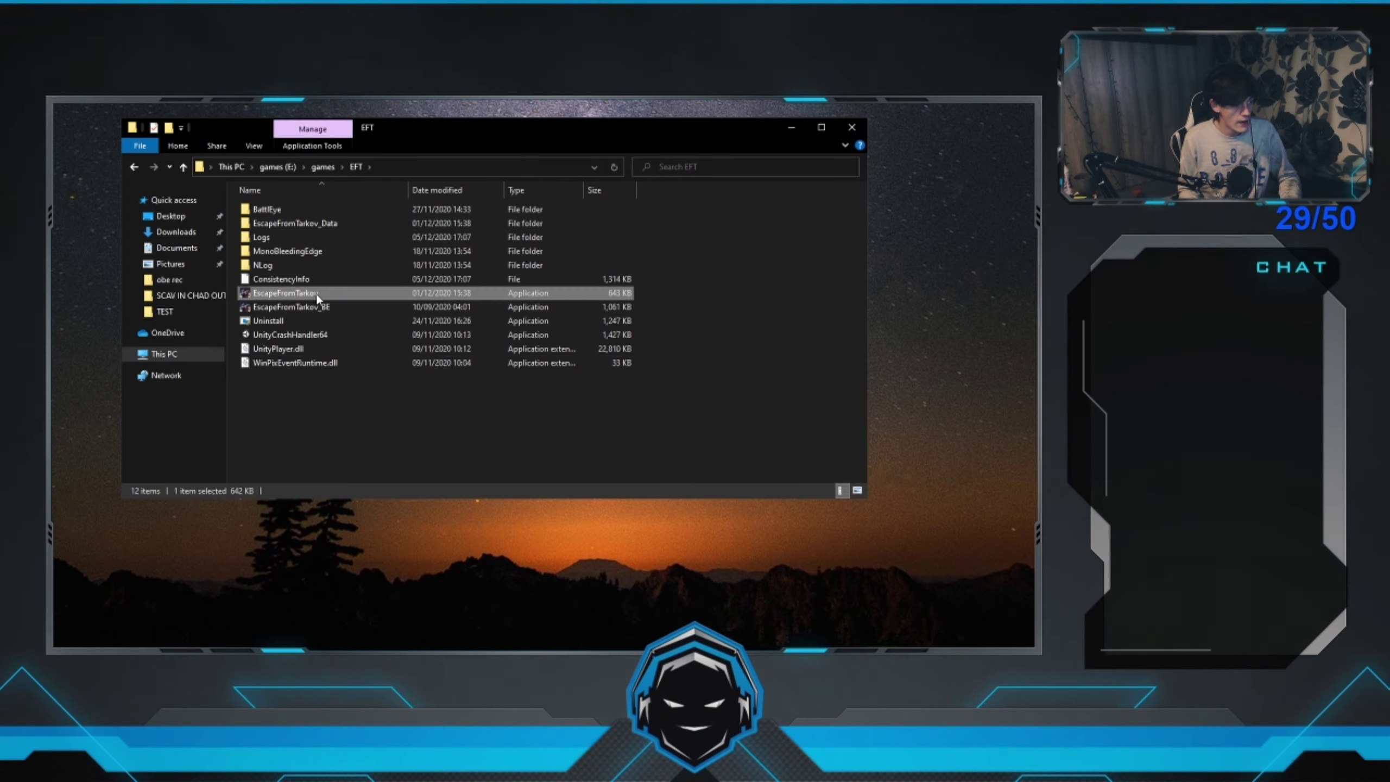
# Step: Enable EscapeFromTarkov's high DPI scaling override, performed by Application, then close the EFT folder
pyautogui.rightClick(314, 292)
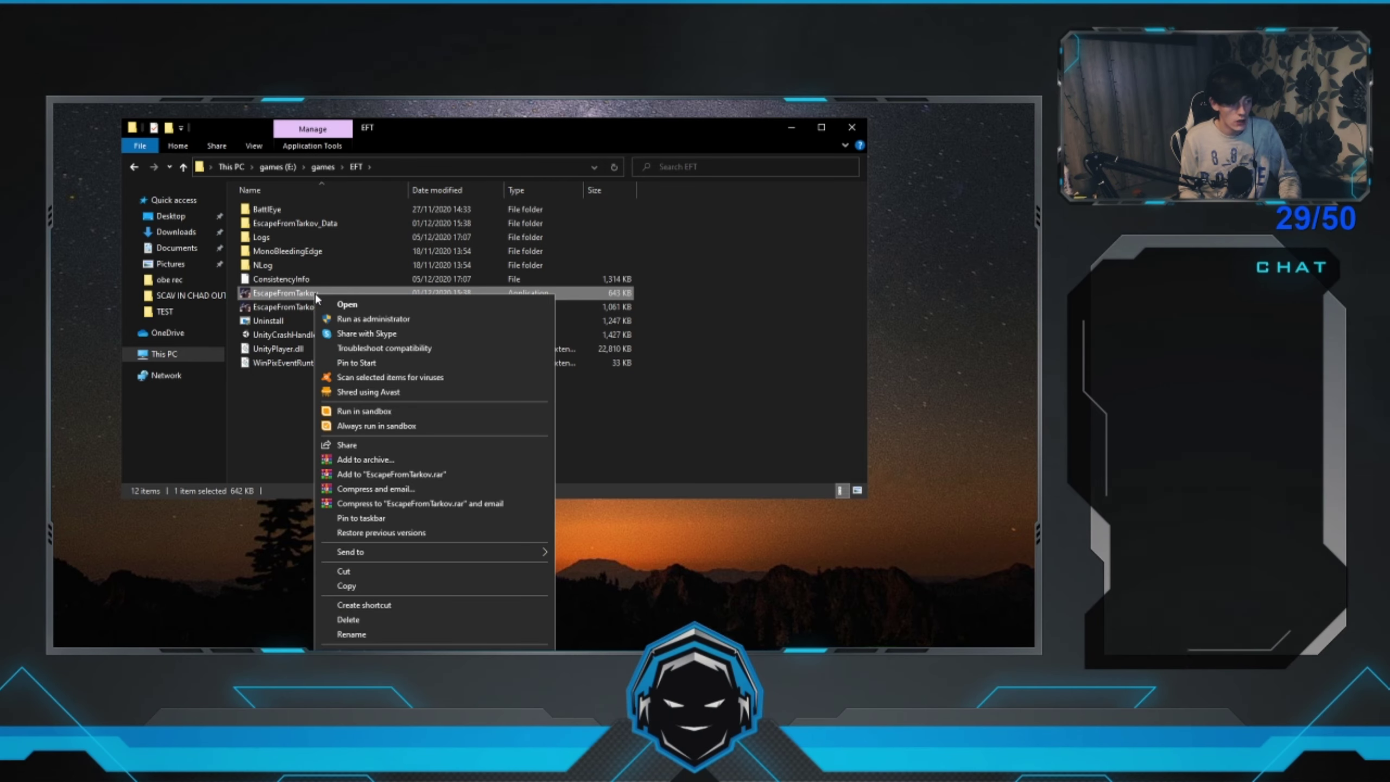
pyautogui.click(355, 655)
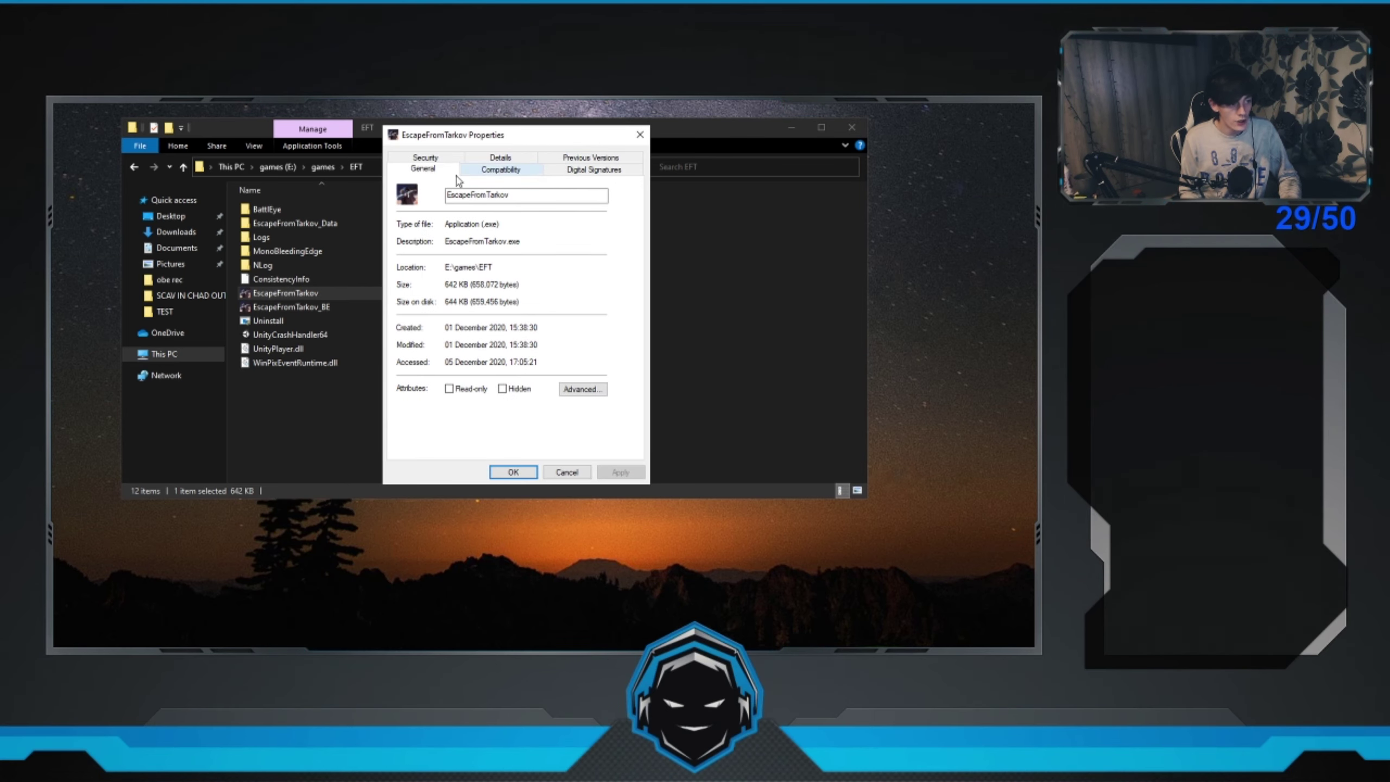
pyautogui.click(497, 171)
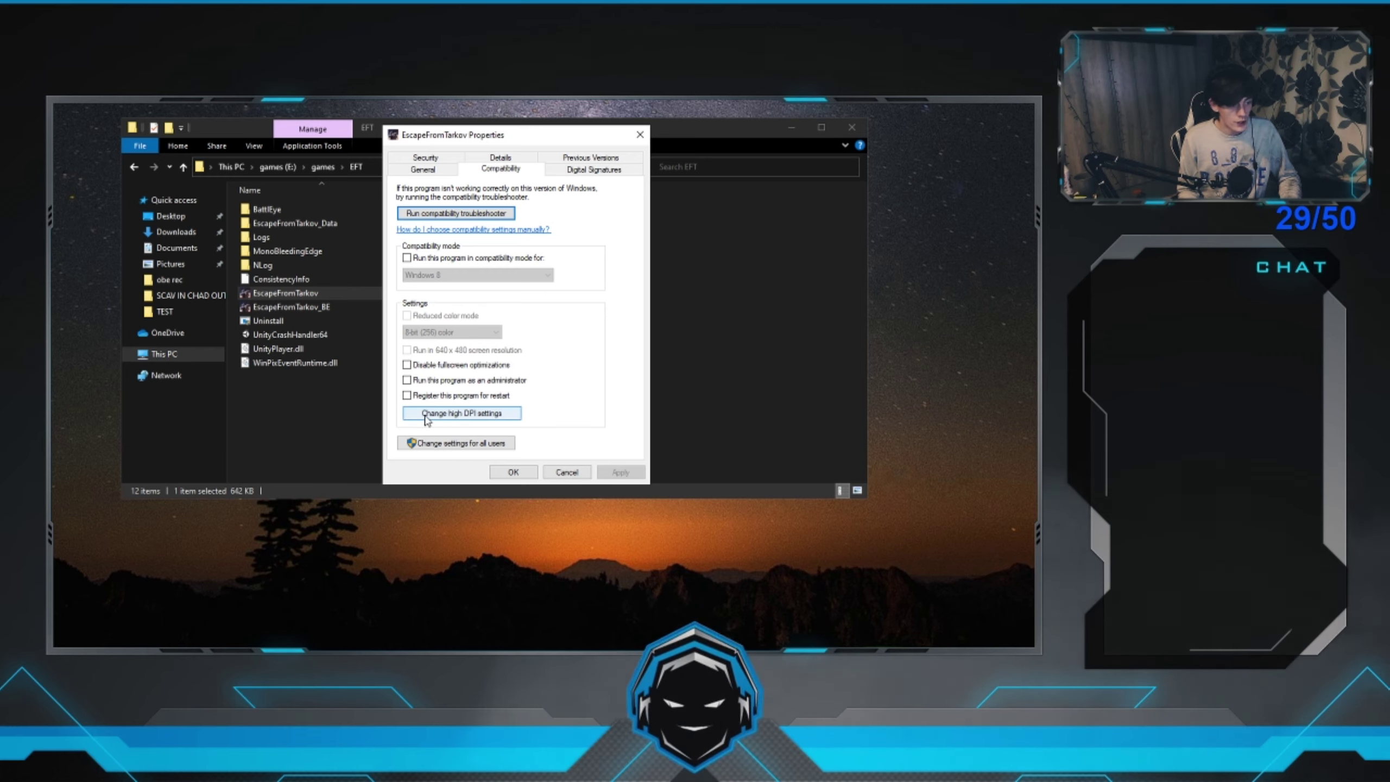
pyautogui.click(474, 415)
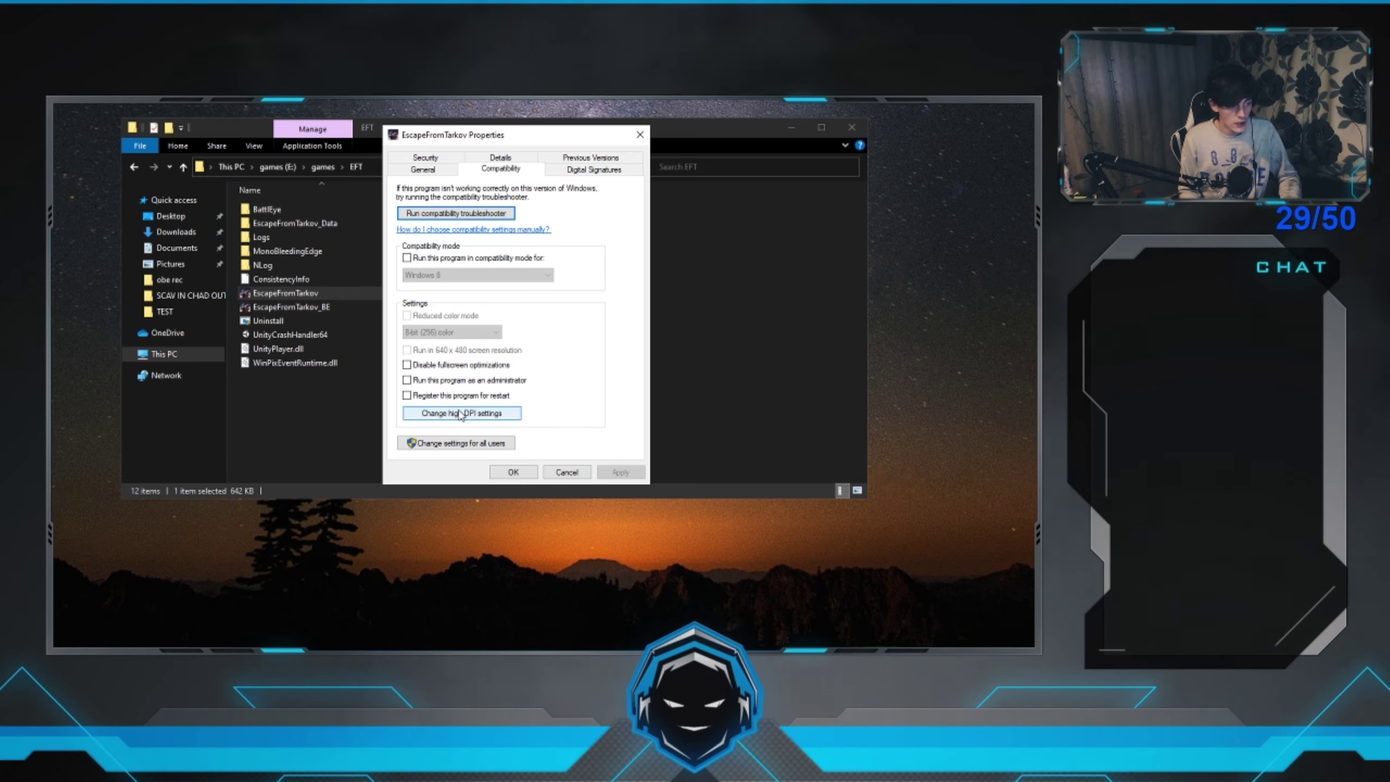
pyautogui.click(445, 391)
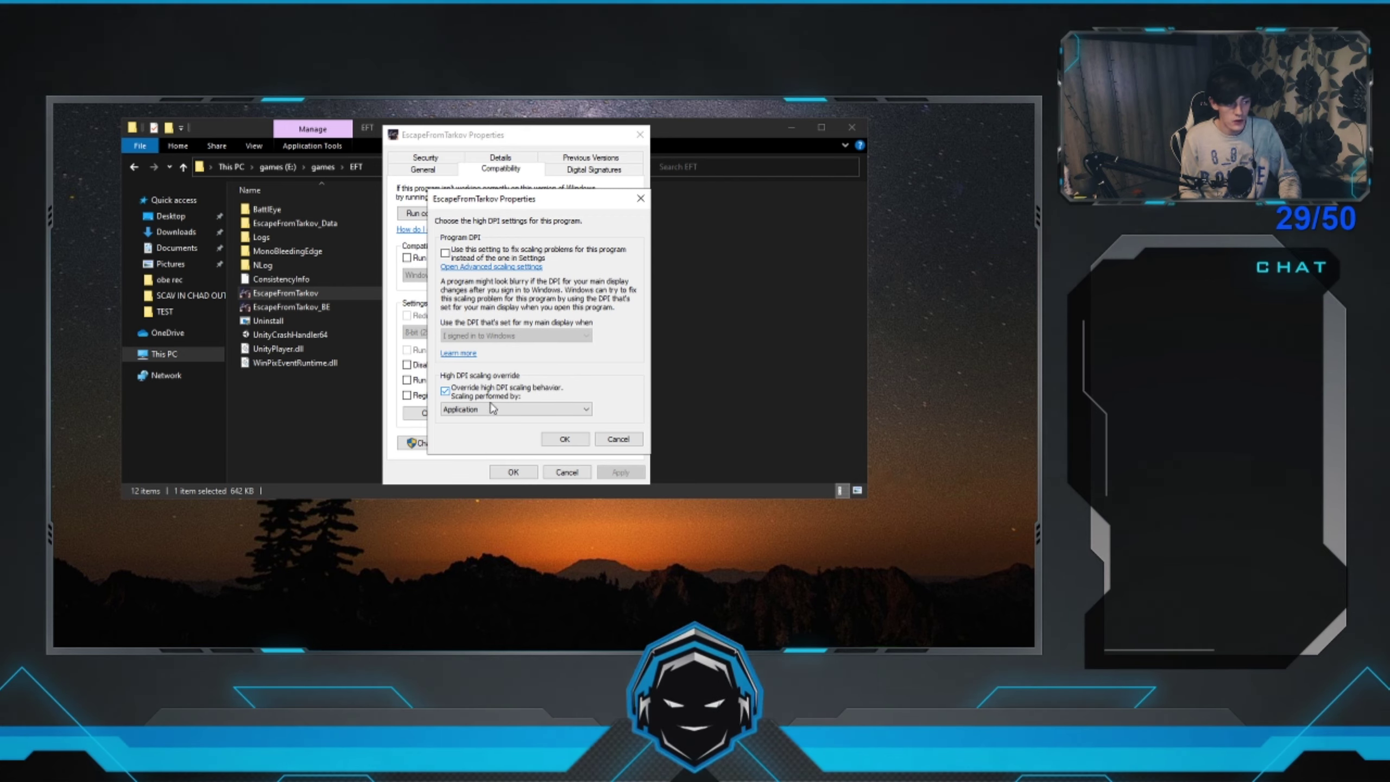
pyautogui.click(566, 442)
pyautogui.click(512, 473)
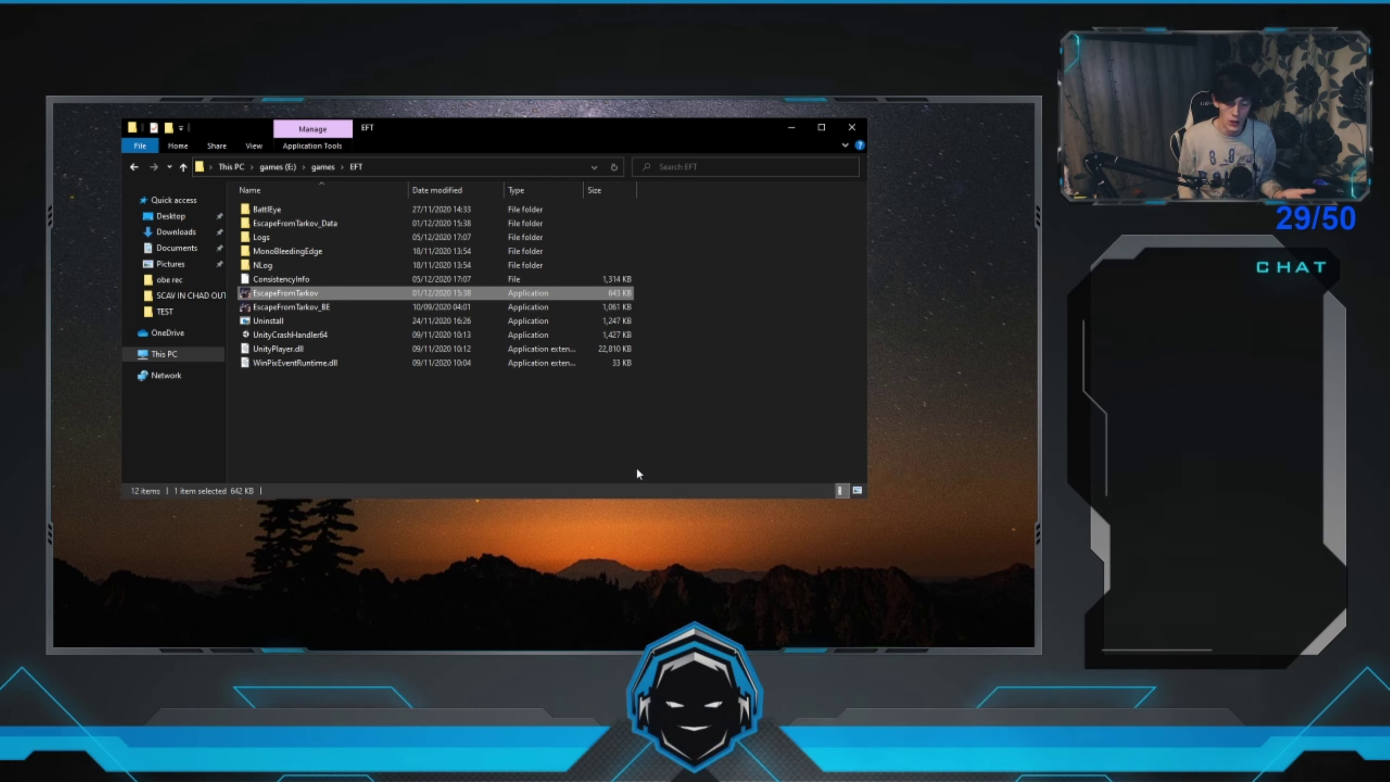
pyautogui.click(725, 405)
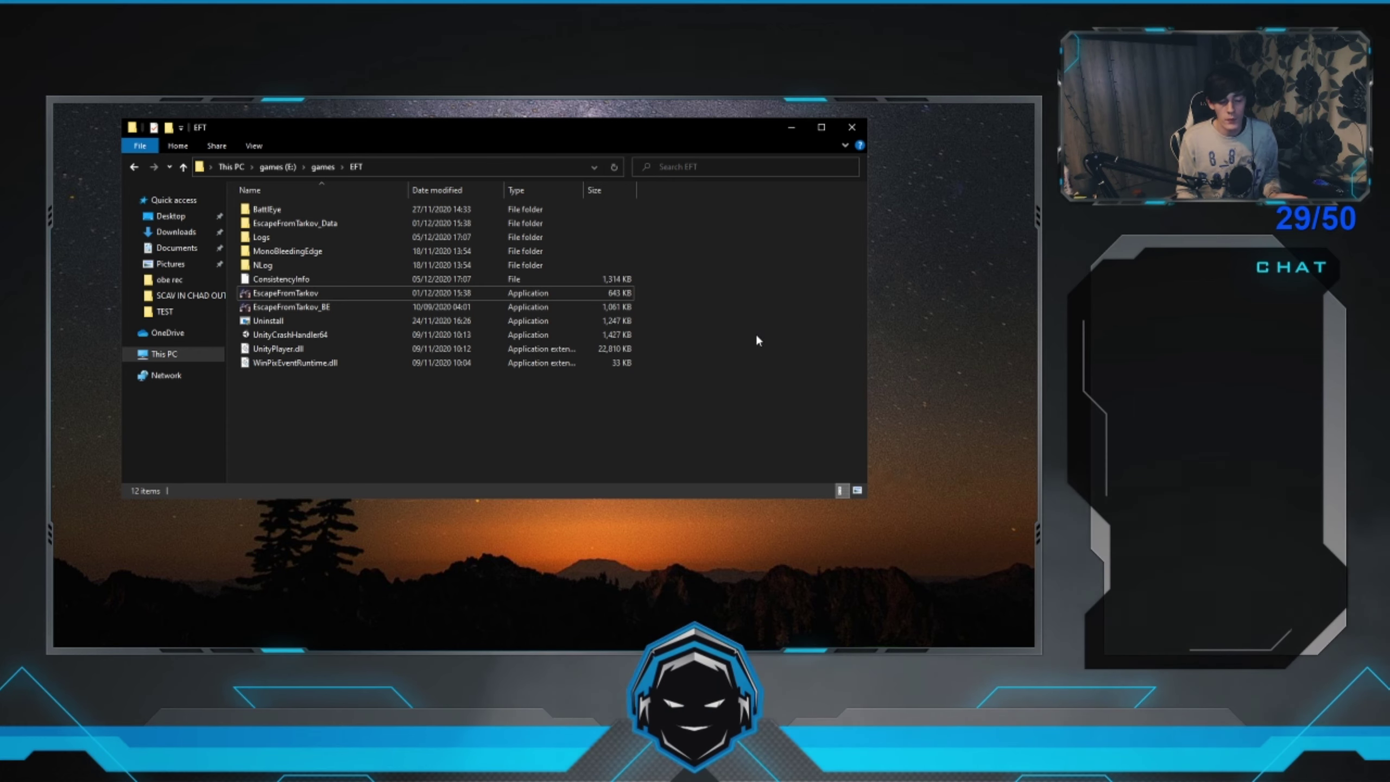
pyautogui.click(849, 128)
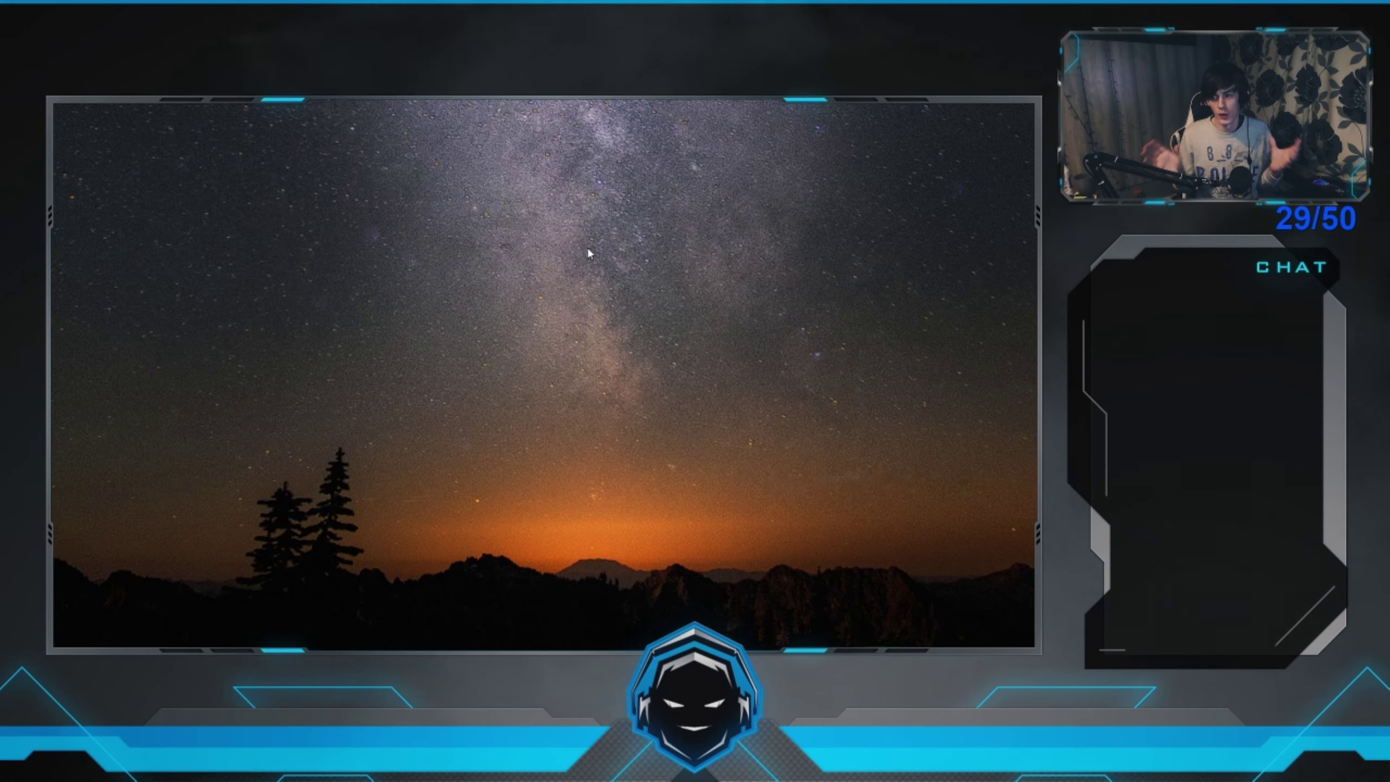